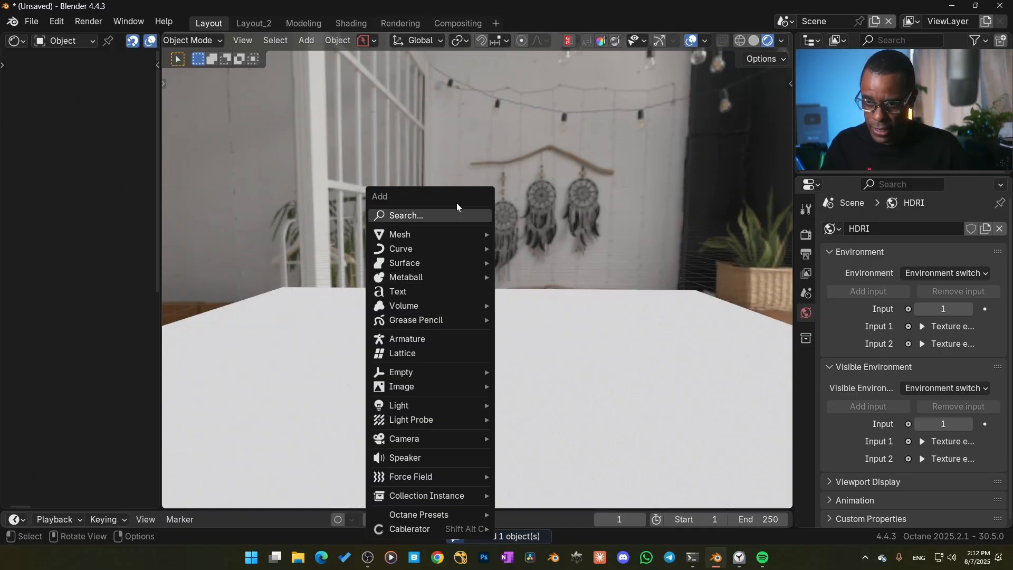
Add a smooth-shaded monkey mesh with level 2 subdivision and raise it about 1.04 m along Z to stand on the plane
mouse_move(464, 229)
click(530, 380)
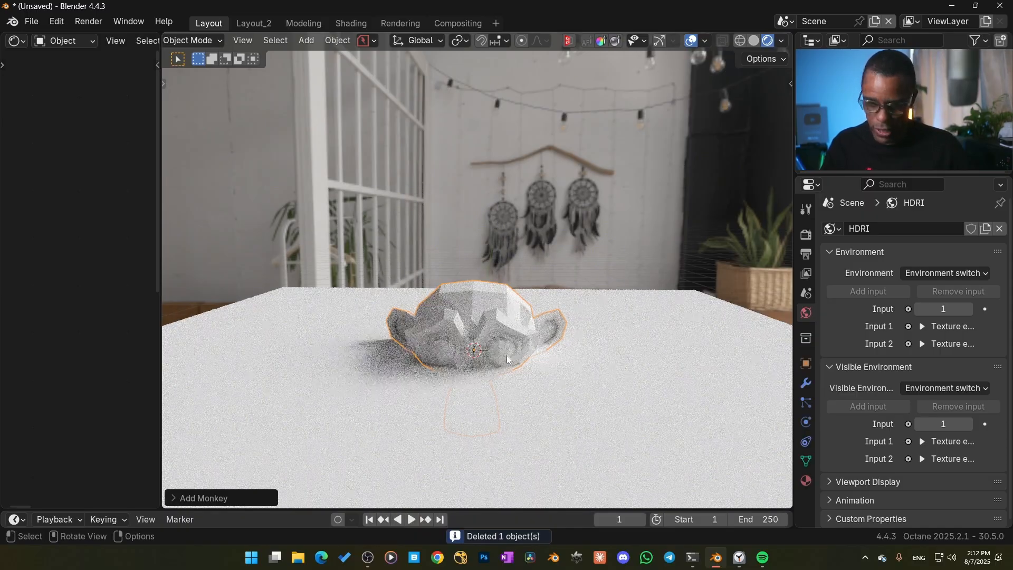
key(g)
key(z)
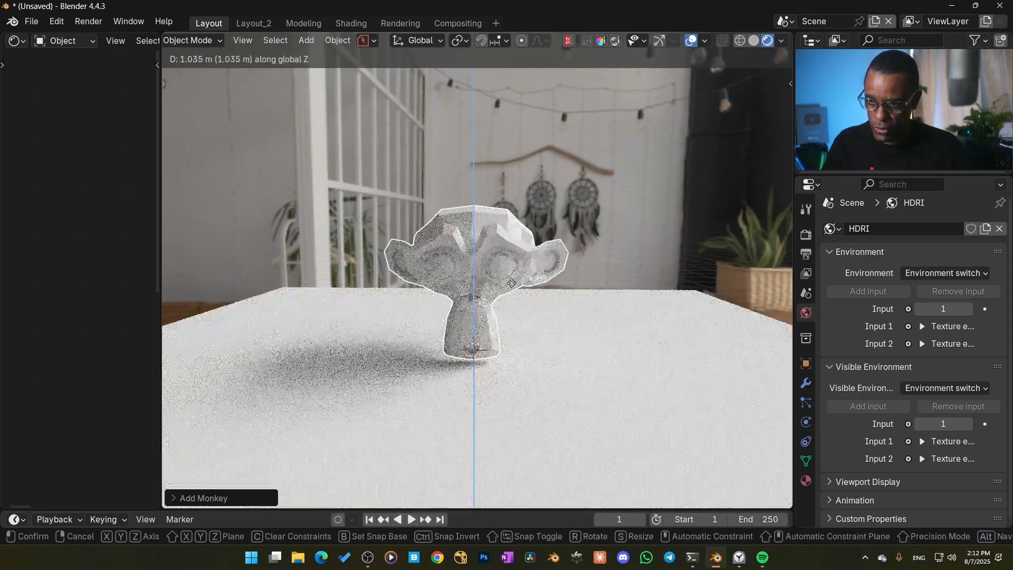
click(511, 286)
key(ctrl+2)
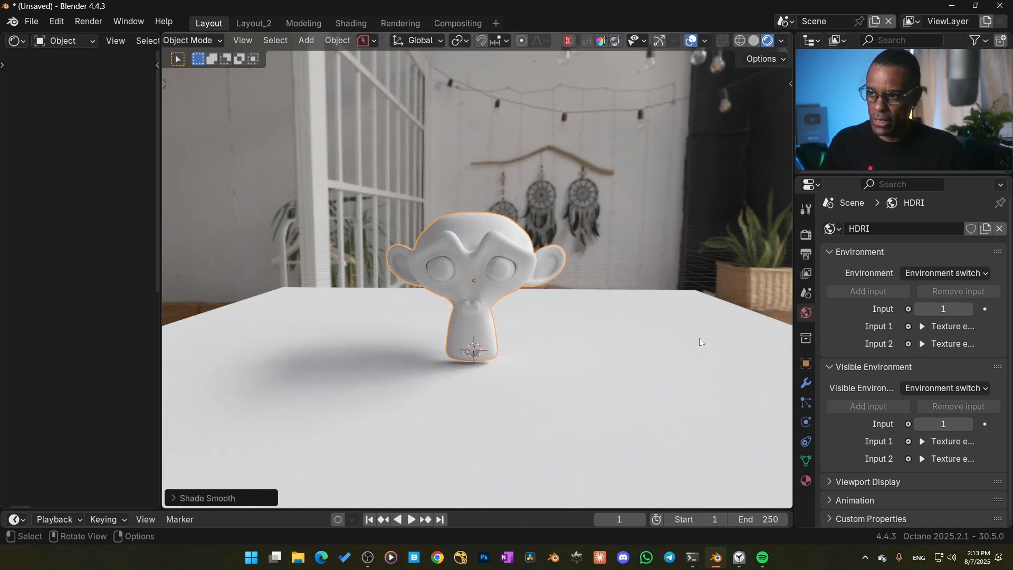
Enable the alpha channel in the Octane kernel settings and view the scene through the camera
click(807, 254)
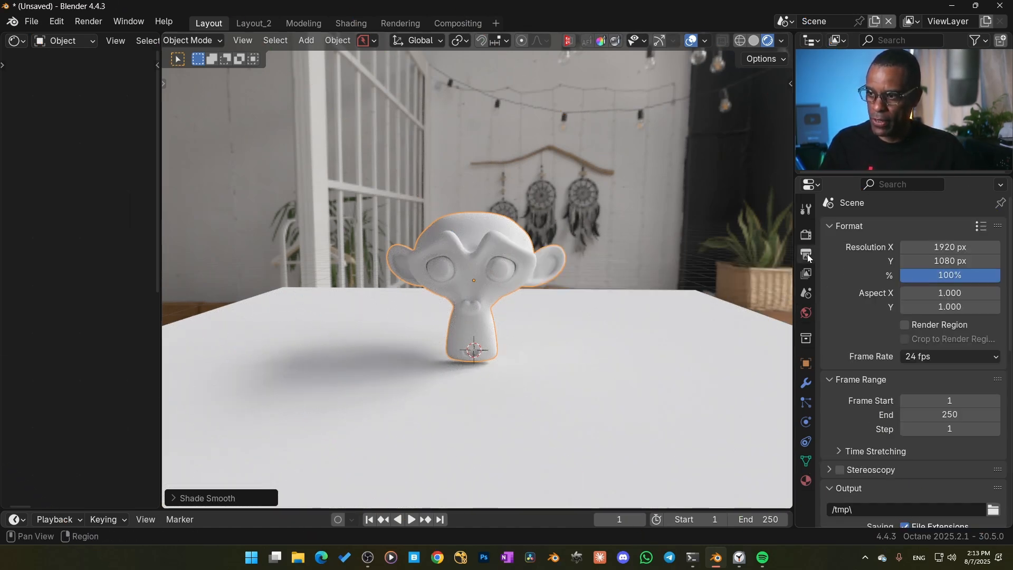
click(809, 237)
scroll(852, 378, down, 14)
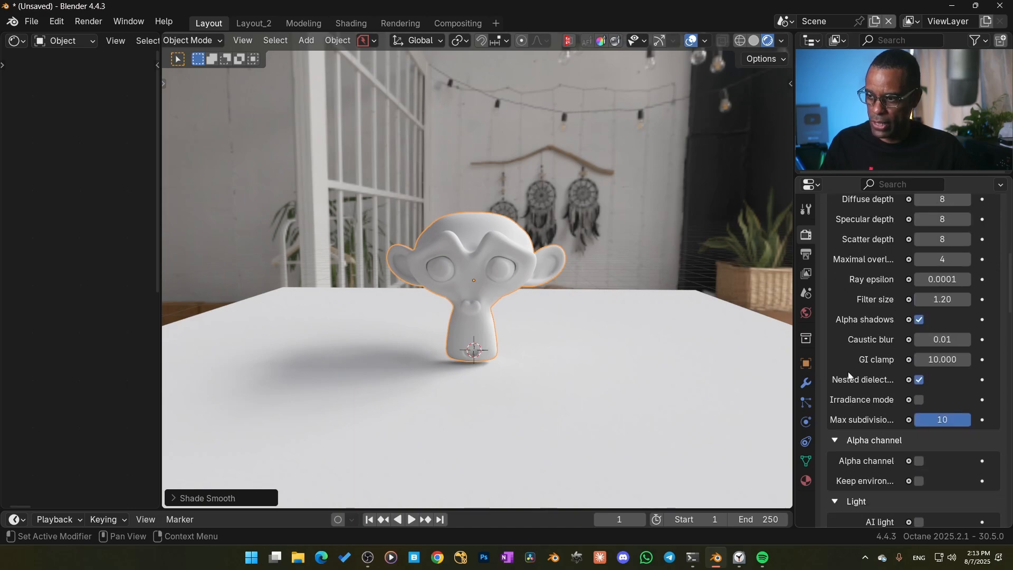
click(919, 374)
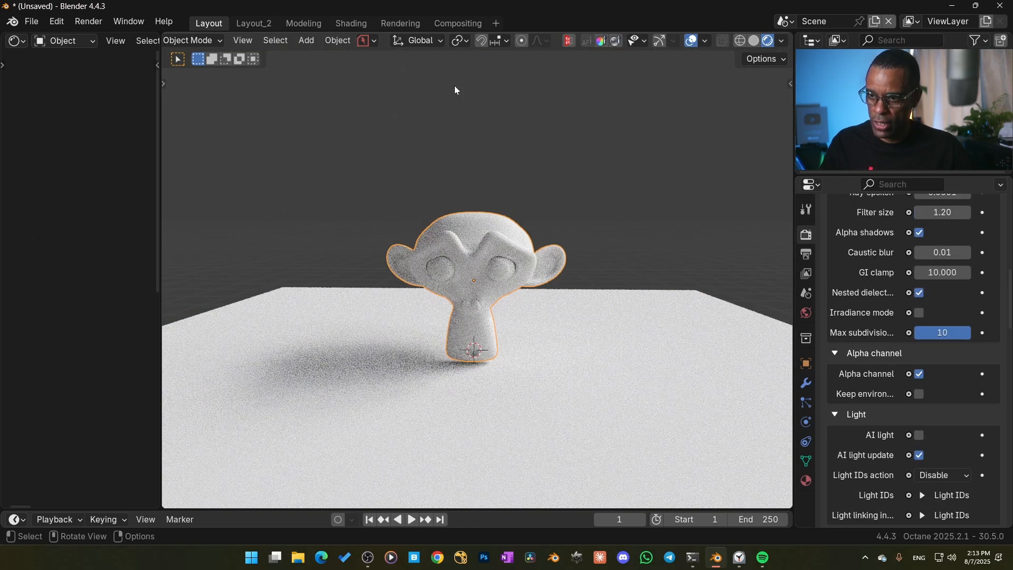
key(KP_0)
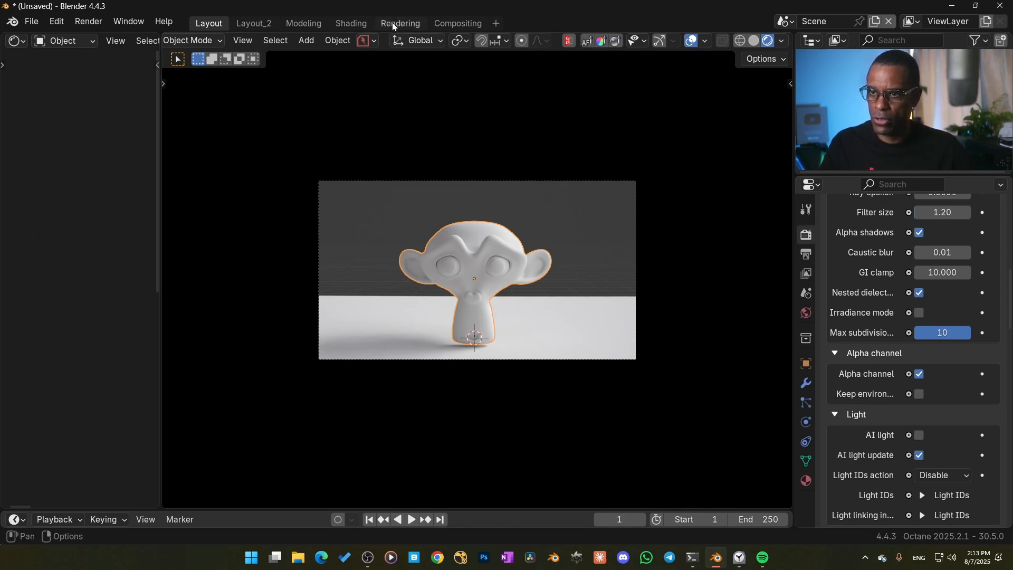
Open the Compositing workspace and enlarge the AOVs setup node editor to inspect its node tree
click(450, 23)
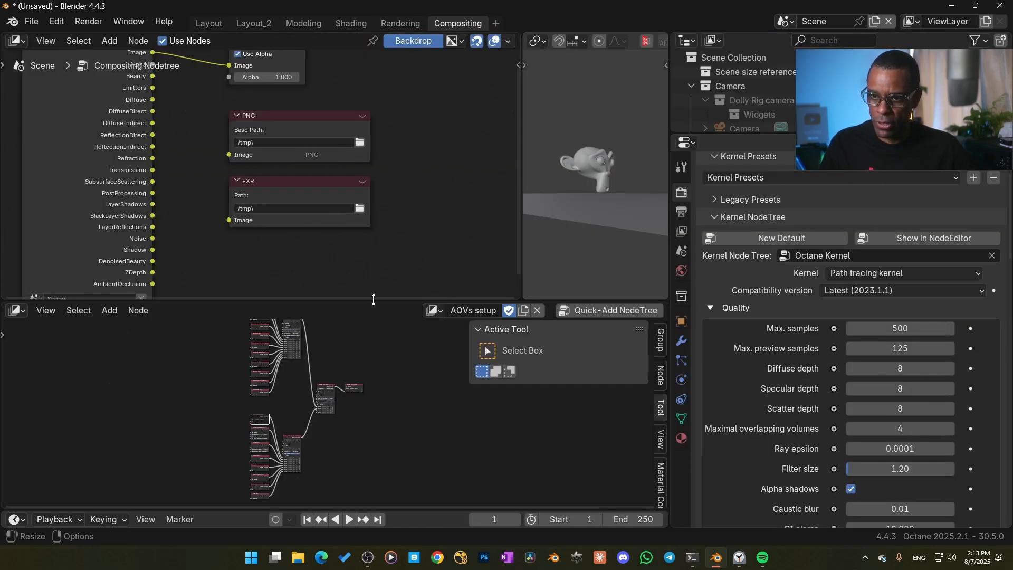
scroll(119, 146, down, 2)
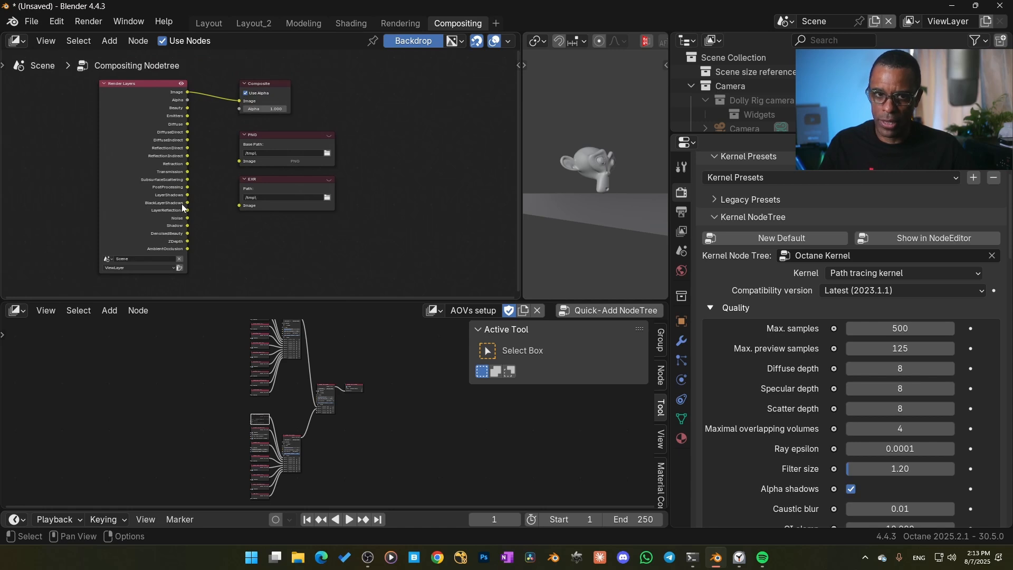
middle_drag(222, 211, 219, 209)
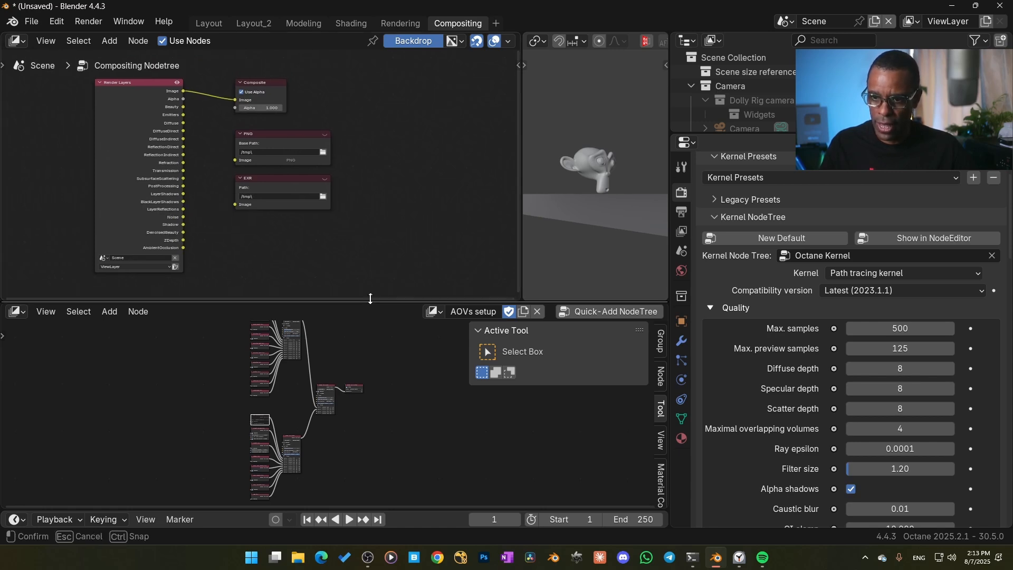
drag(373, 299, 373, 90)
scroll(412, 370, up, 7)
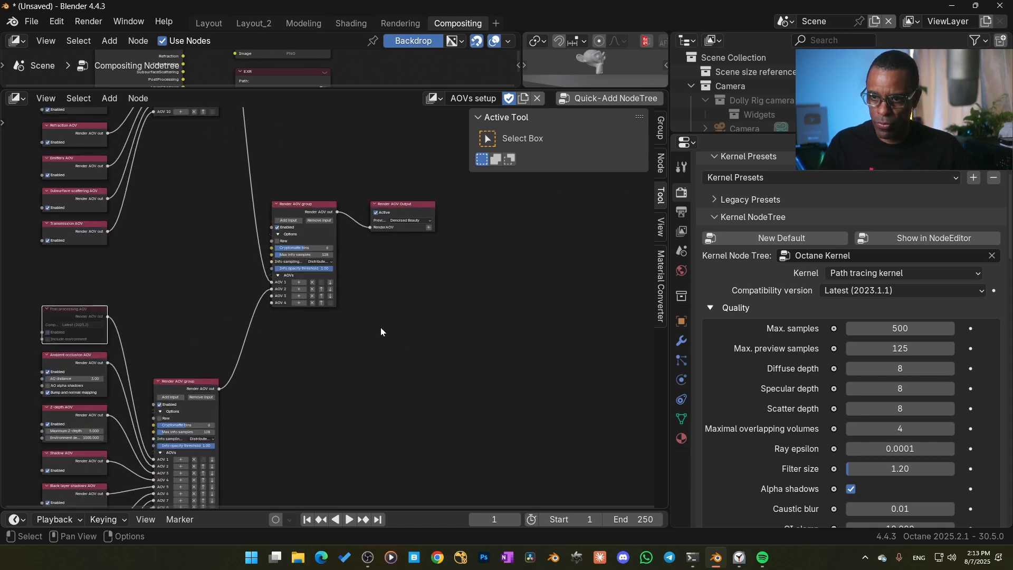
Examine the main Render AOV group node and the render layer AOV types available for its fourth input
click(176, 244)
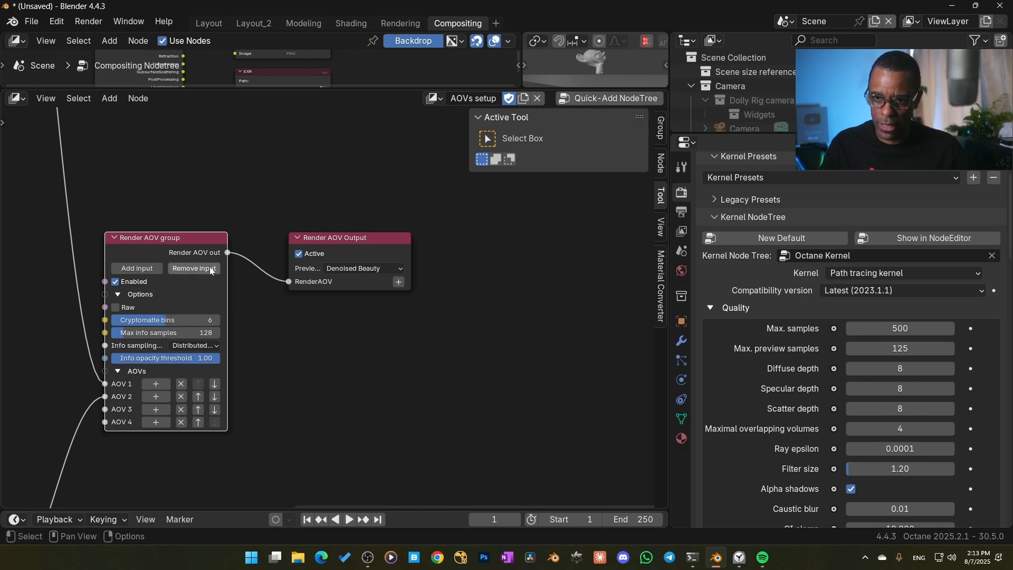
scroll(356, 414, down, 4)
scroll(353, 419, up, 4)
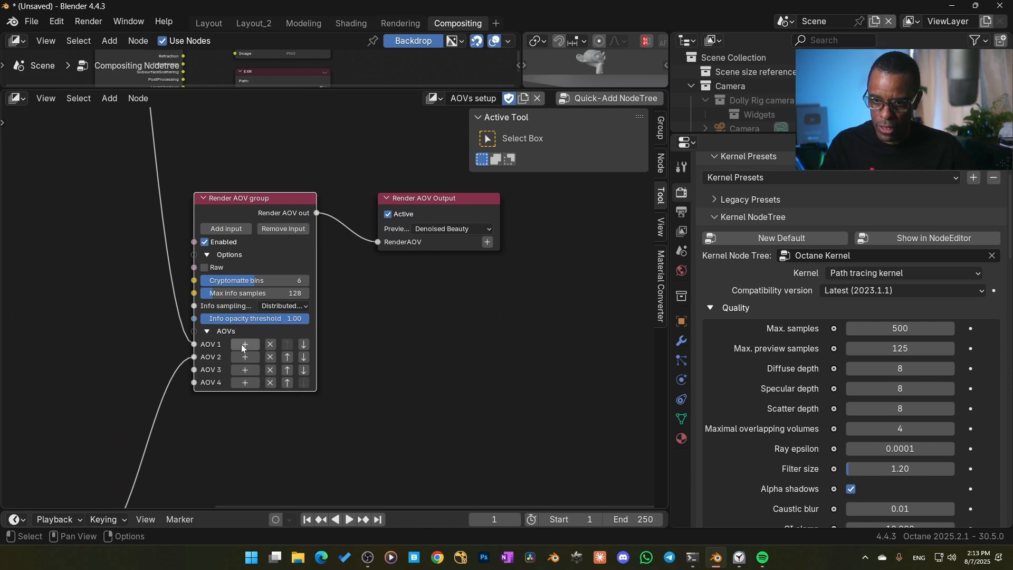
click(243, 385)
mouse_move(242, 404)
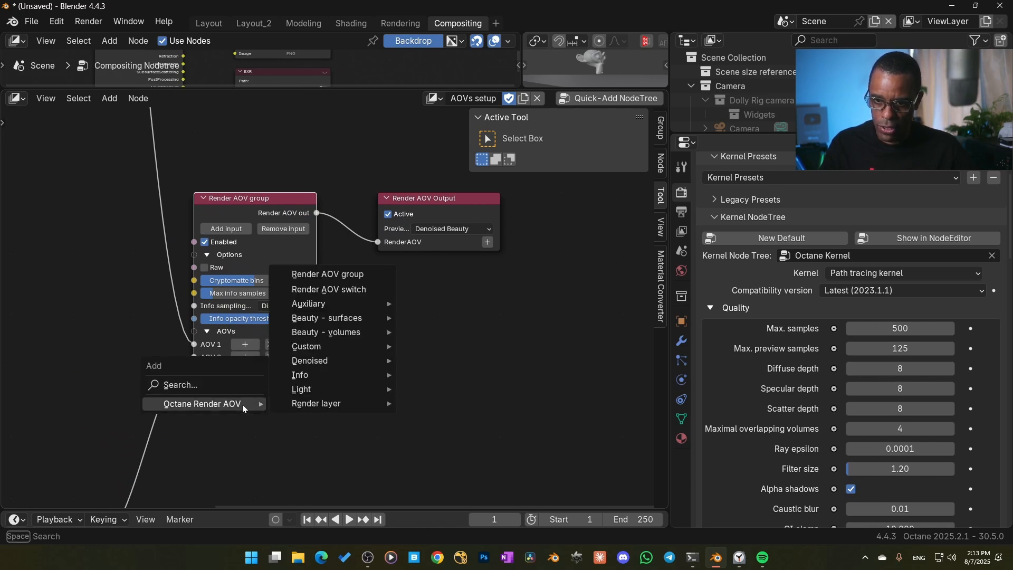
mouse_move(327, 403)
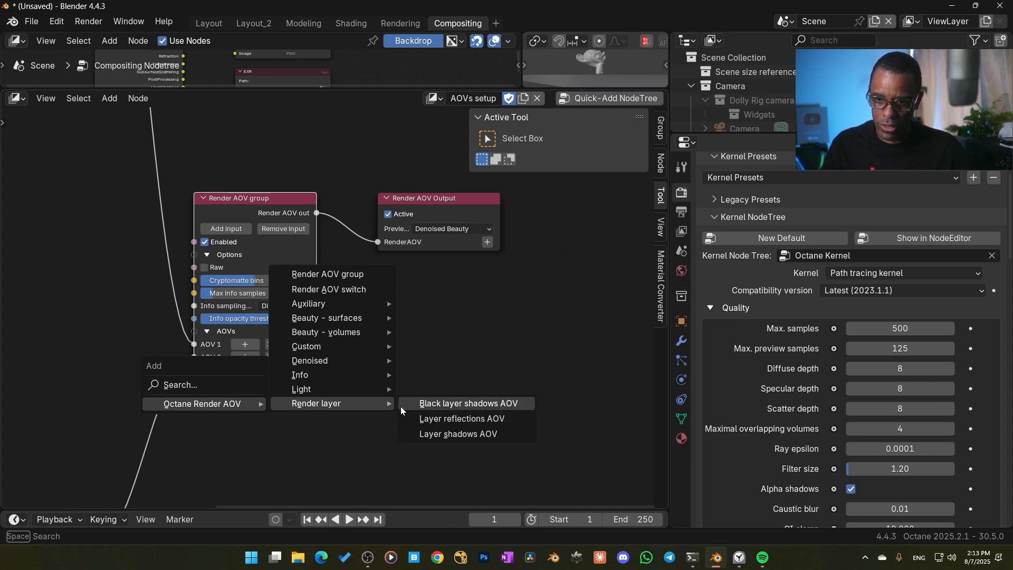
scroll(108, 347, down, 5)
Examine the AOV nodes feeding the beauty and info Render AOV groups, including the shadow and layer reflection passes
middle_drag(123, 341, 287, 479)
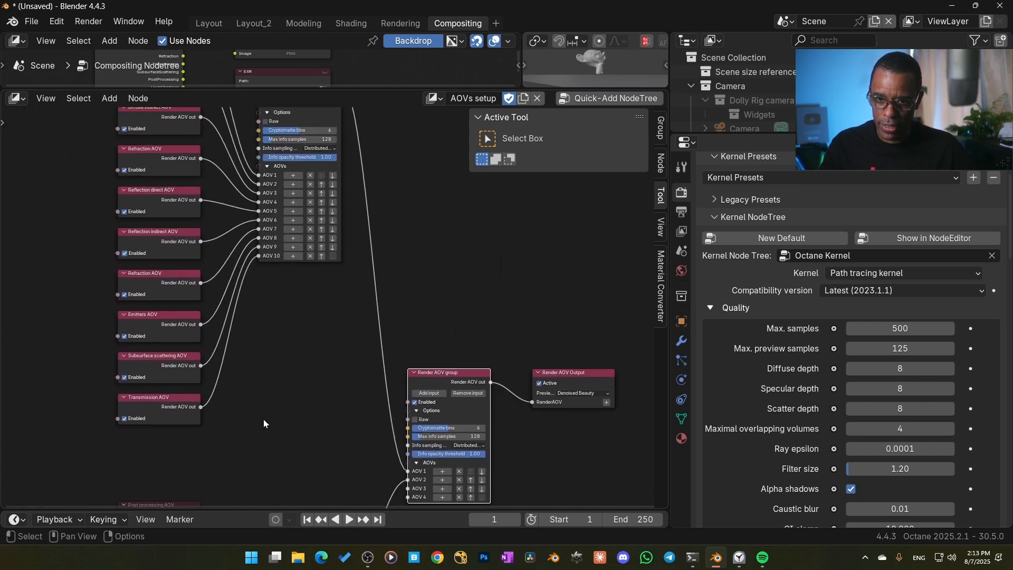
middle_drag(262, 340, 268, 310)
scroll(237, 408, up, 3)
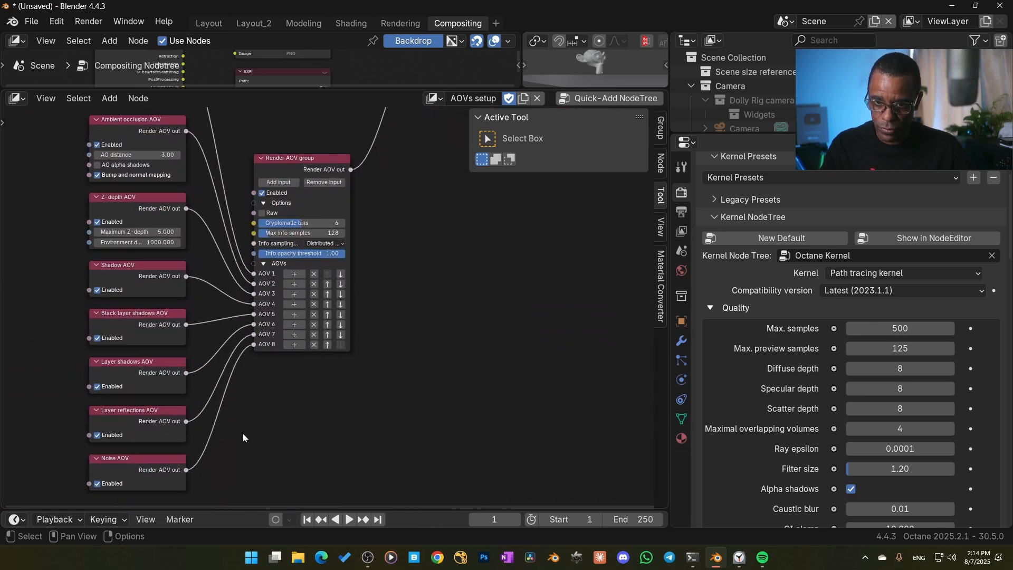
middle_drag(243, 433, 321, 418)
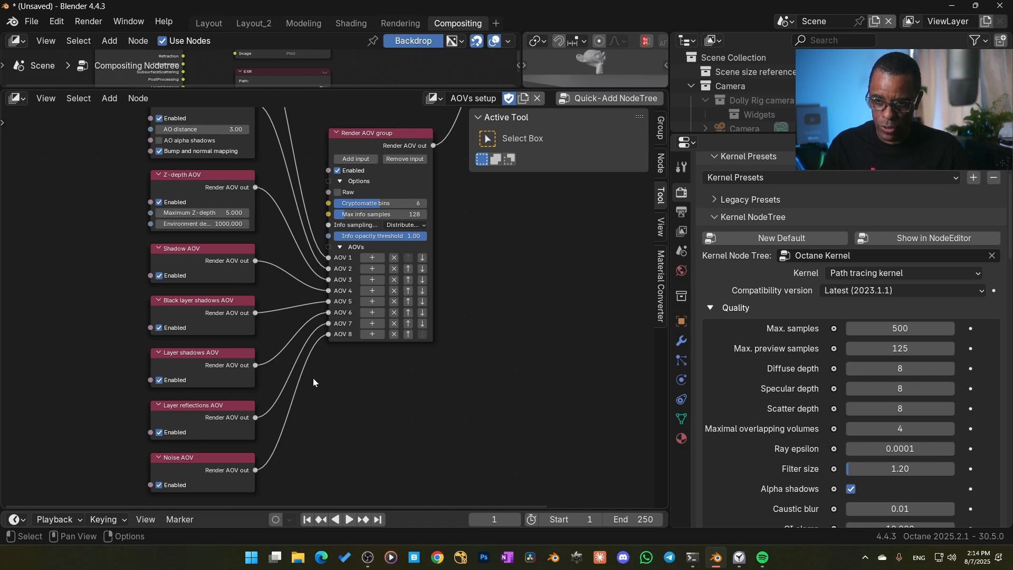
scroll(338, 327, down, 3)
middle_drag(477, 262, 384, 364)
scroll(338, 303, down, 3)
middle_drag(427, 284, 286, 467)
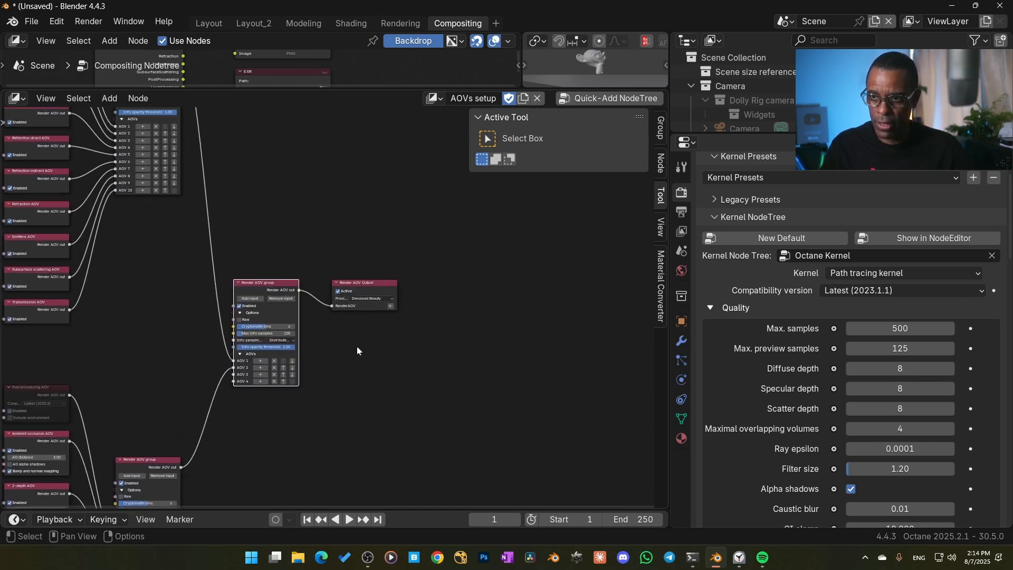
Enlarge the compositing node tree and compare the Render Layers pass outputs with the PNG and EXR file output nodes
scroll(364, 333, up, 2)
drag(379, 90, 384, 409)
scroll(269, 334, up, 6)
middle_drag(268, 317, 406, 322)
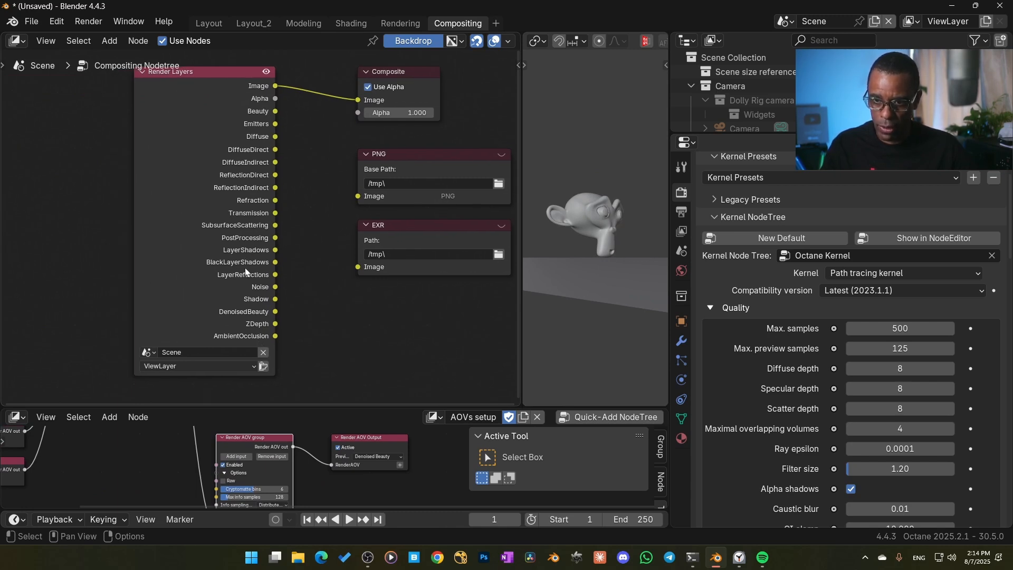
middle_drag(343, 301, 287, 324)
click(353, 177)
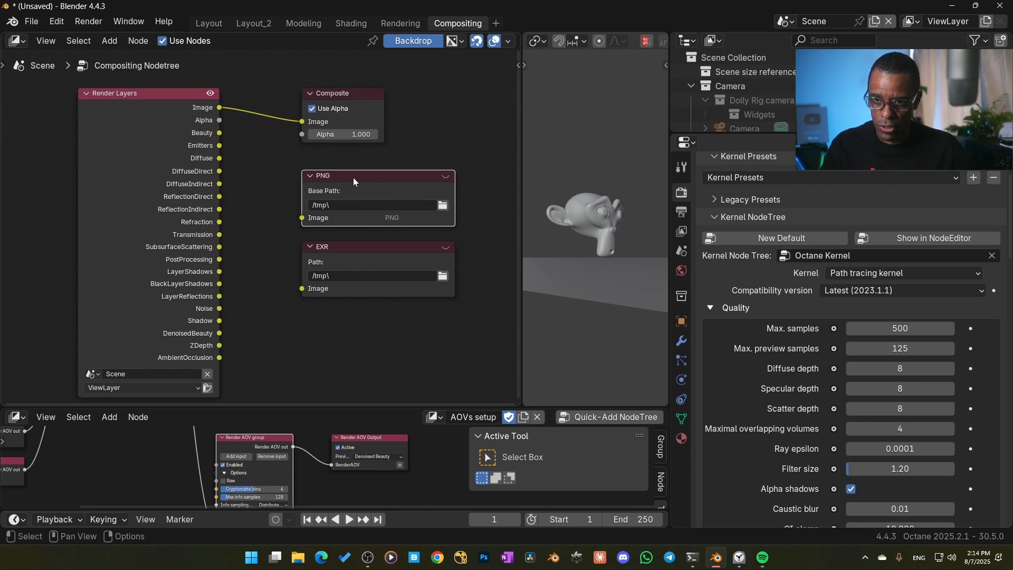
click(307, 263)
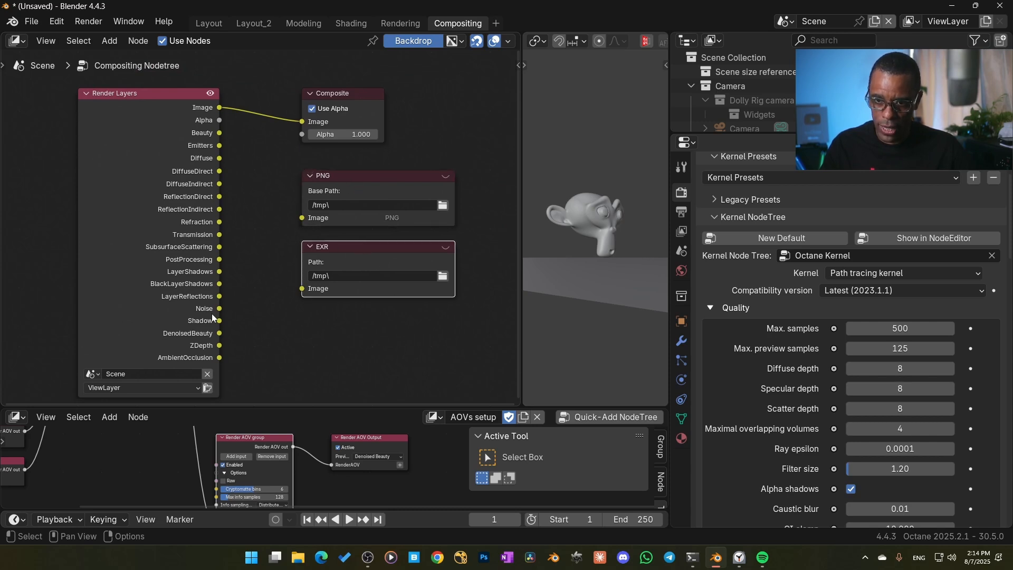
scroll(344, 290, down, 3)
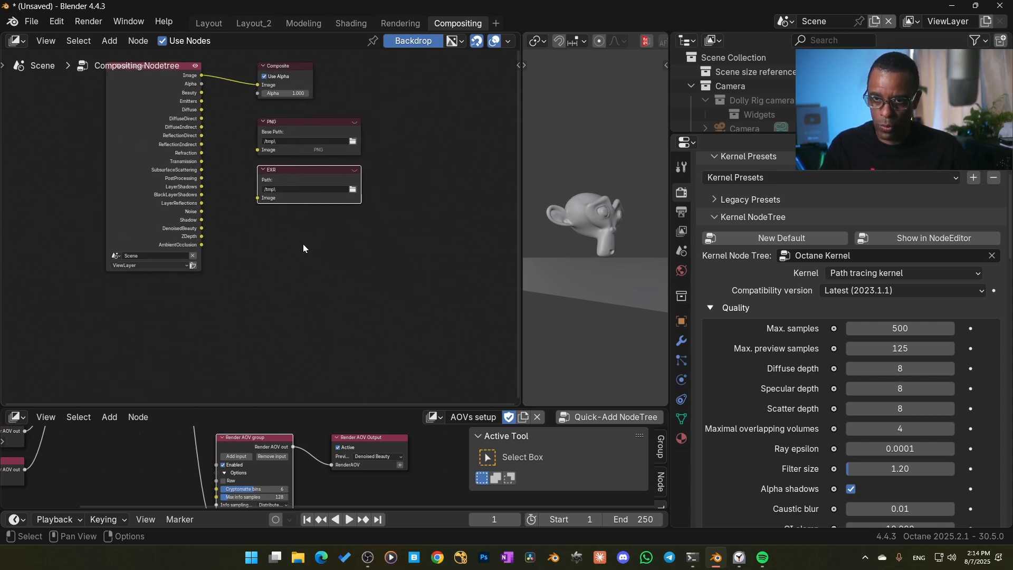
drag(328, 397, 327, 293)
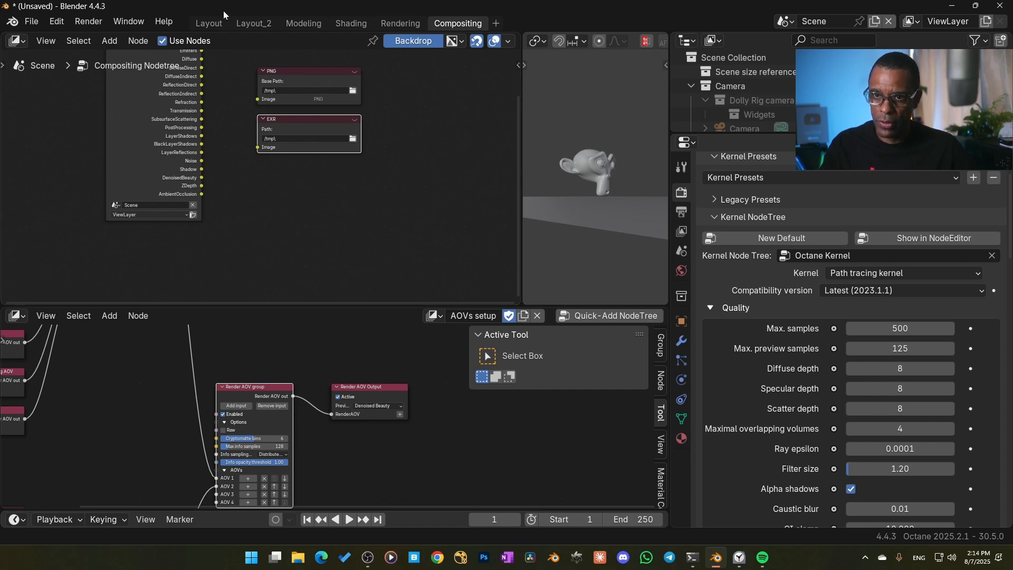
Return to the Layout workspace and enable Octane Render Layers for the view layer, showing its settings
click(209, 23)
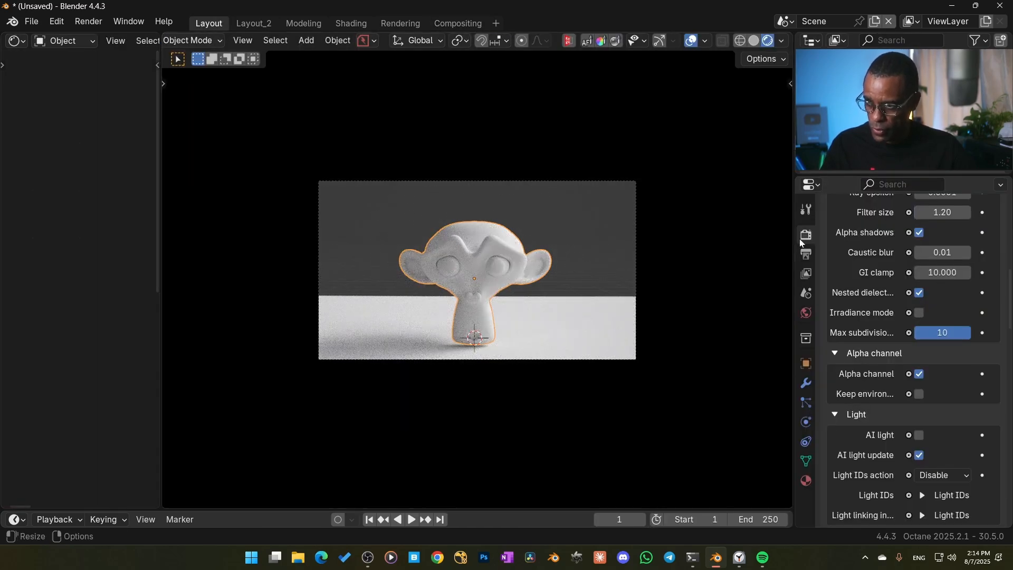
click(804, 275)
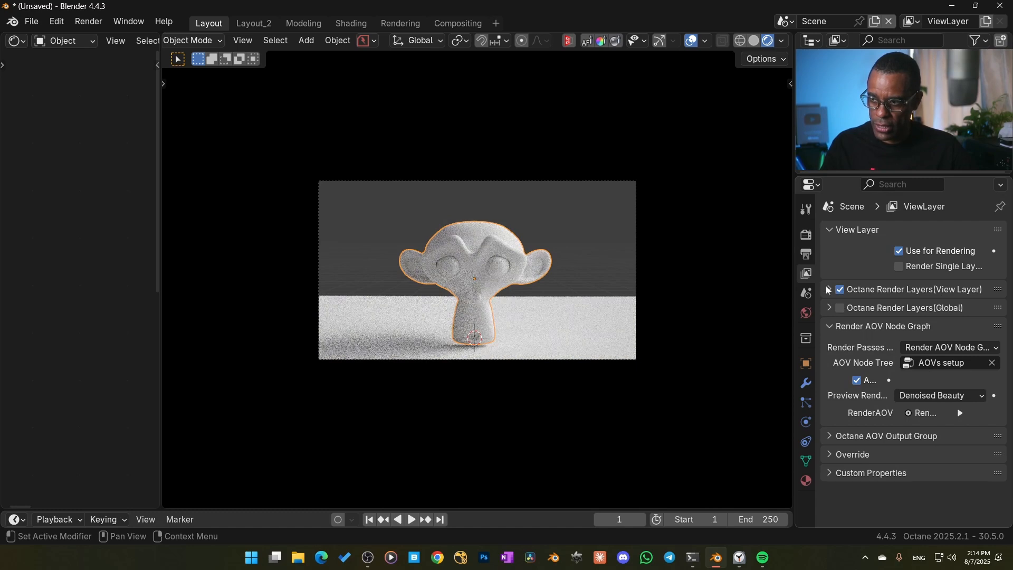
click(855, 289)
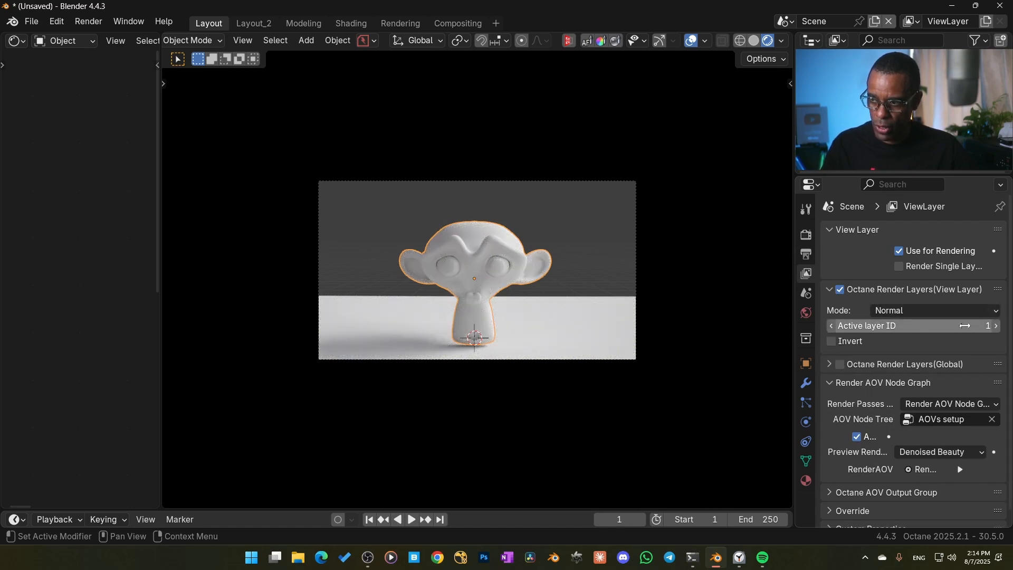
Try the render layer's Invert option and active layer ID 2, restoring Invert off and active layer ID 1
click(904, 311)
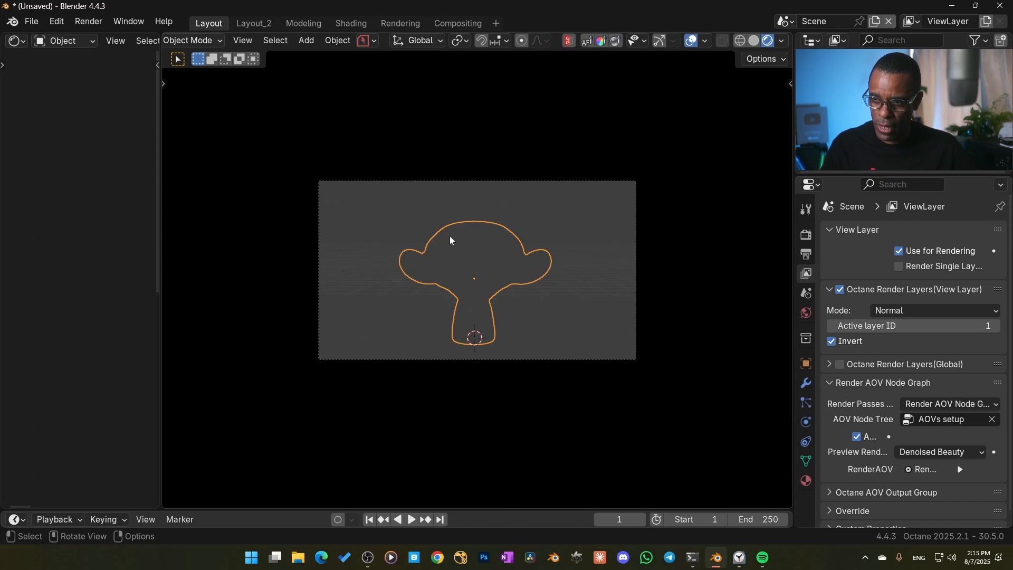
click(833, 341)
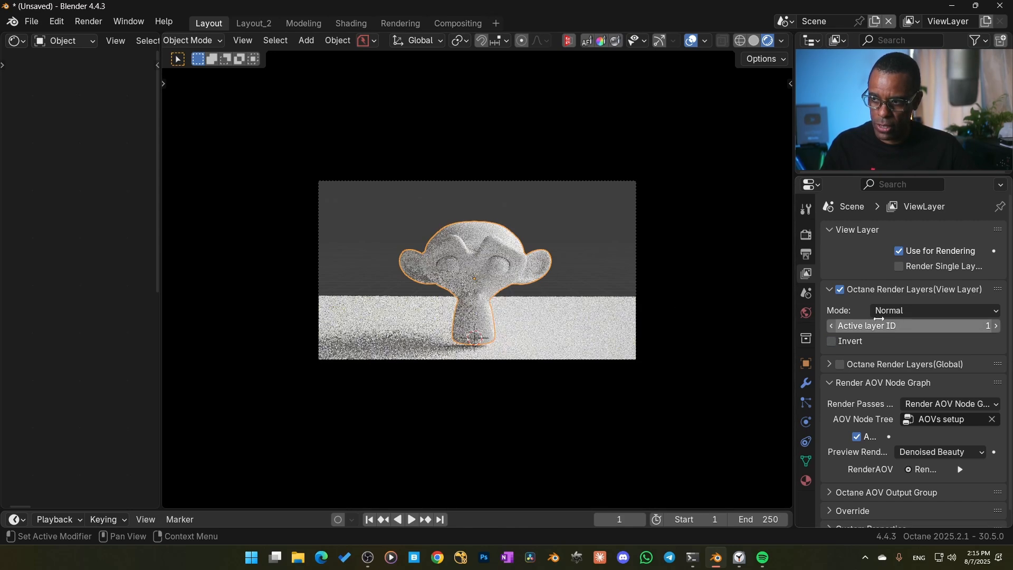
click(407, 306)
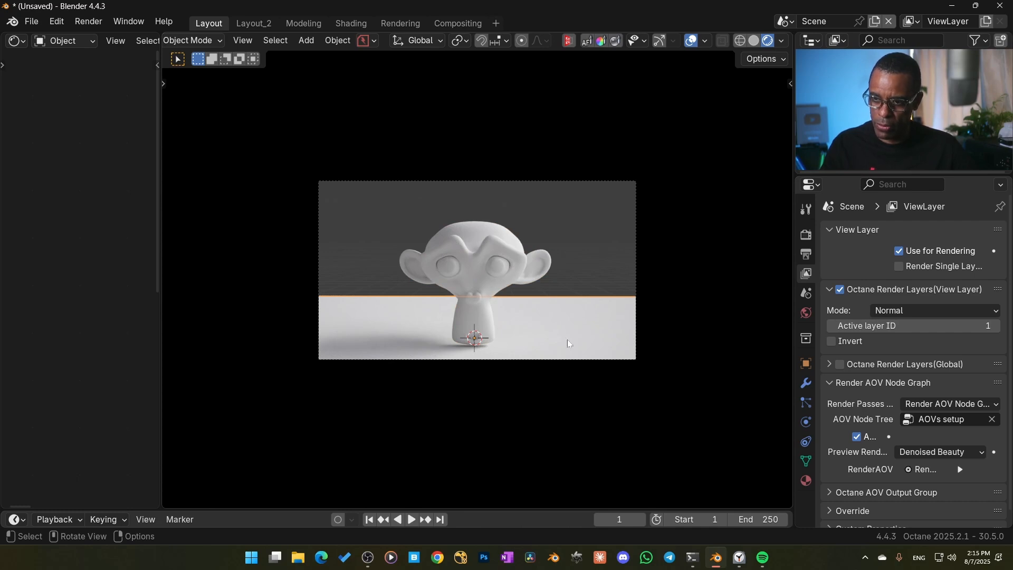
click(996, 325)
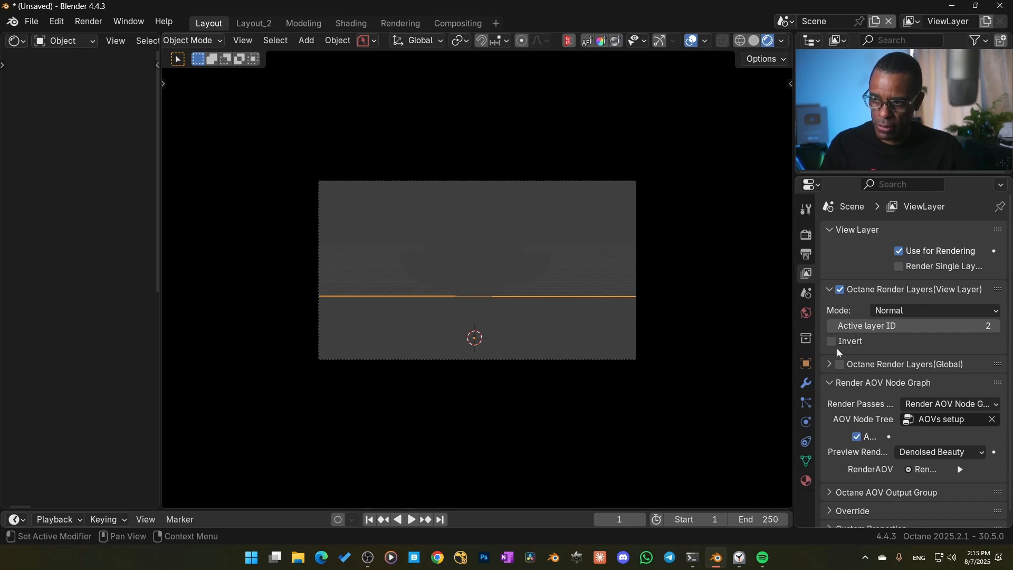
click(834, 325)
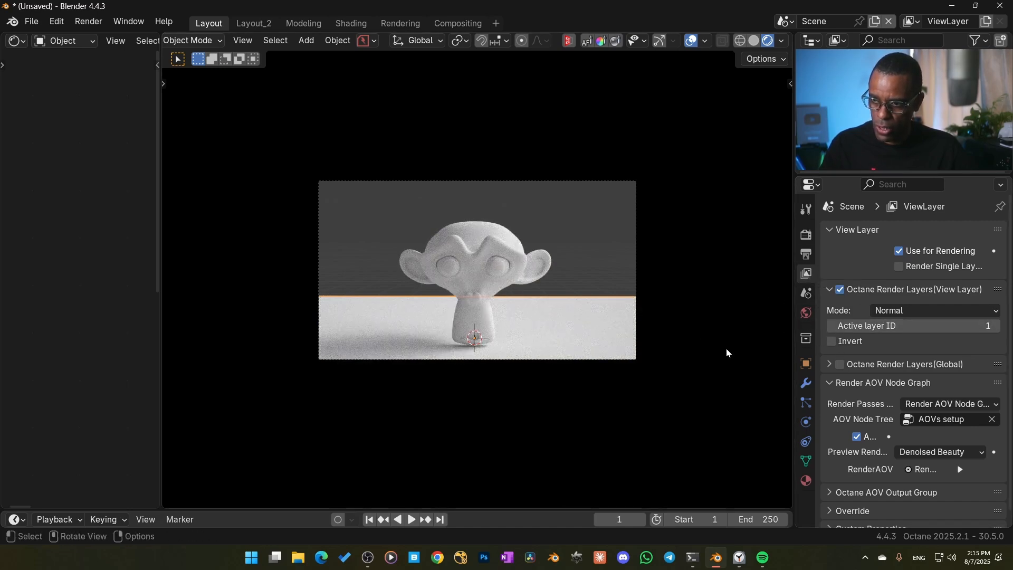
Set the plane's render layer ID to 2 in its Octane object properties
click(806, 364)
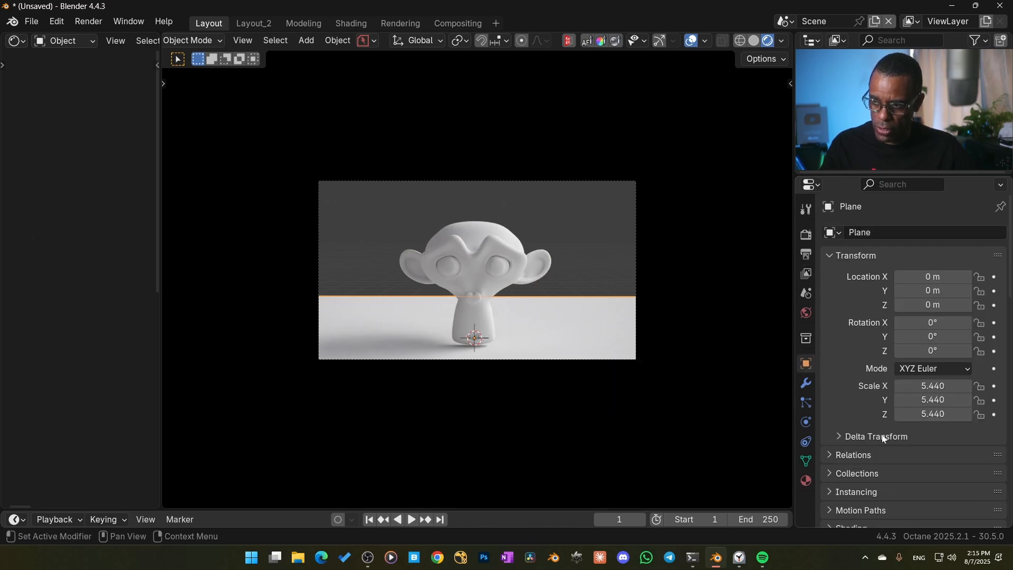
scroll(882, 437, down, 10)
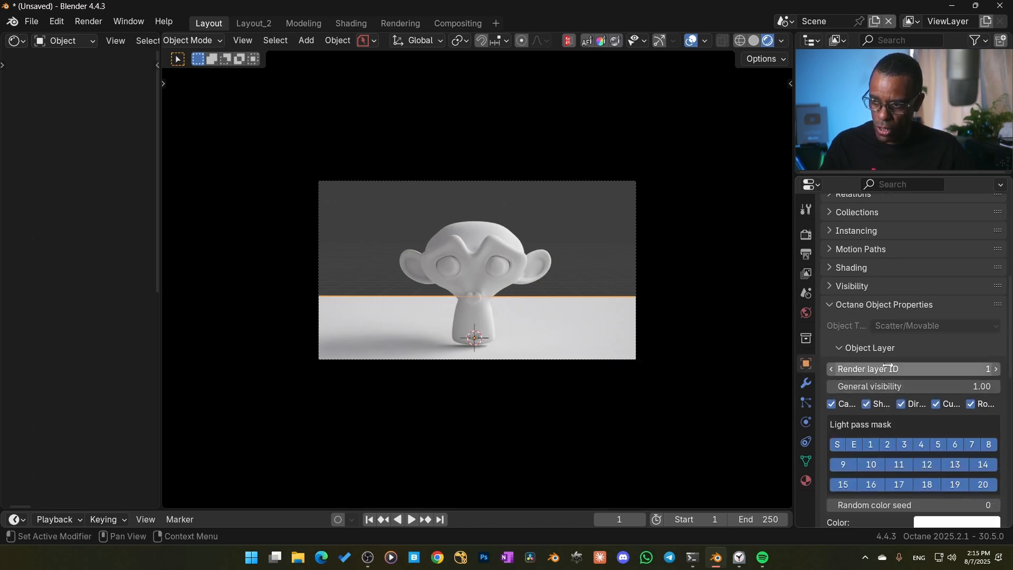
click(996, 369)
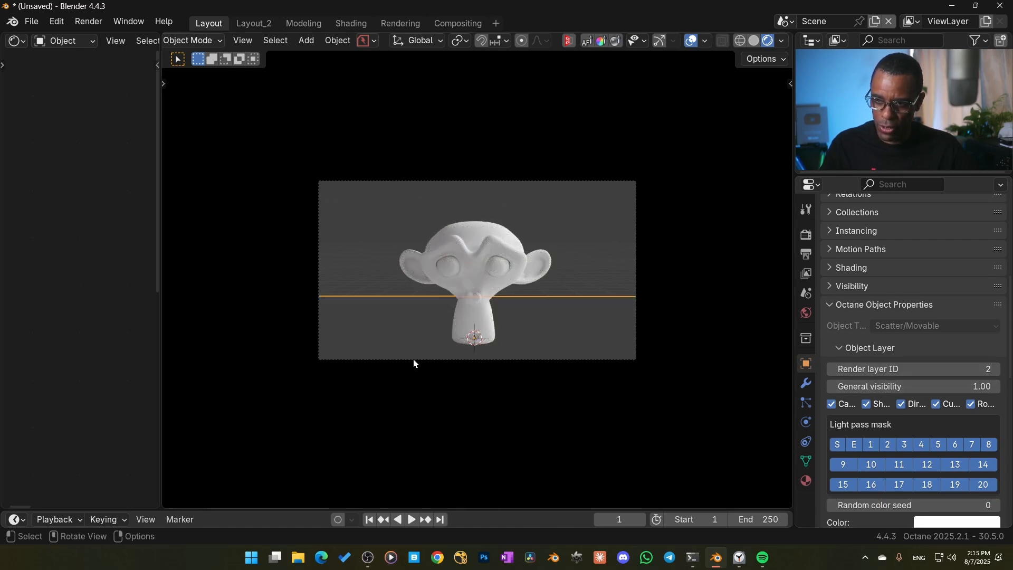
Show the view layer settings and set the Octane Render Layers active layer ID to 2
scroll(822, 363, up, 2)
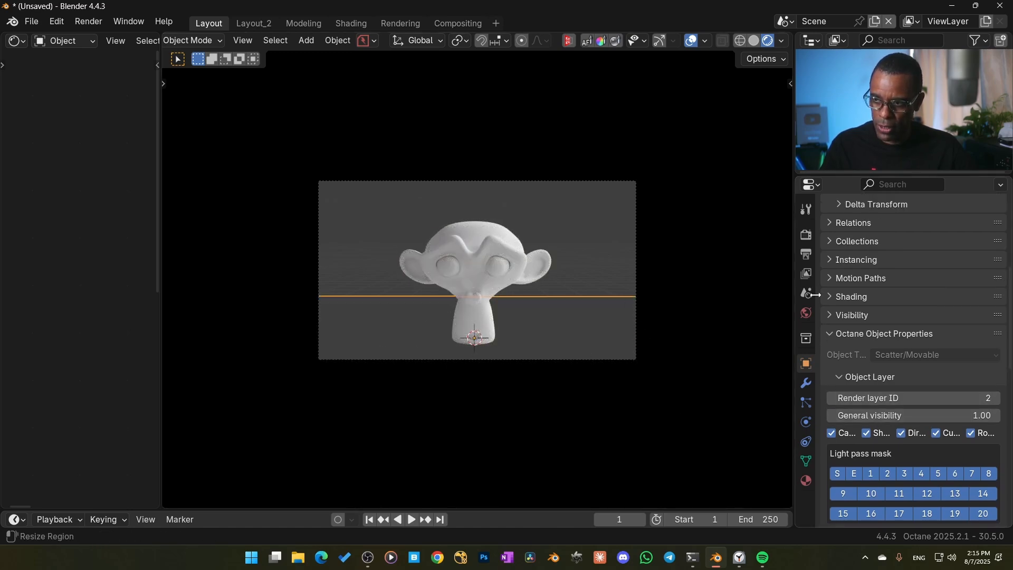
click(812, 275)
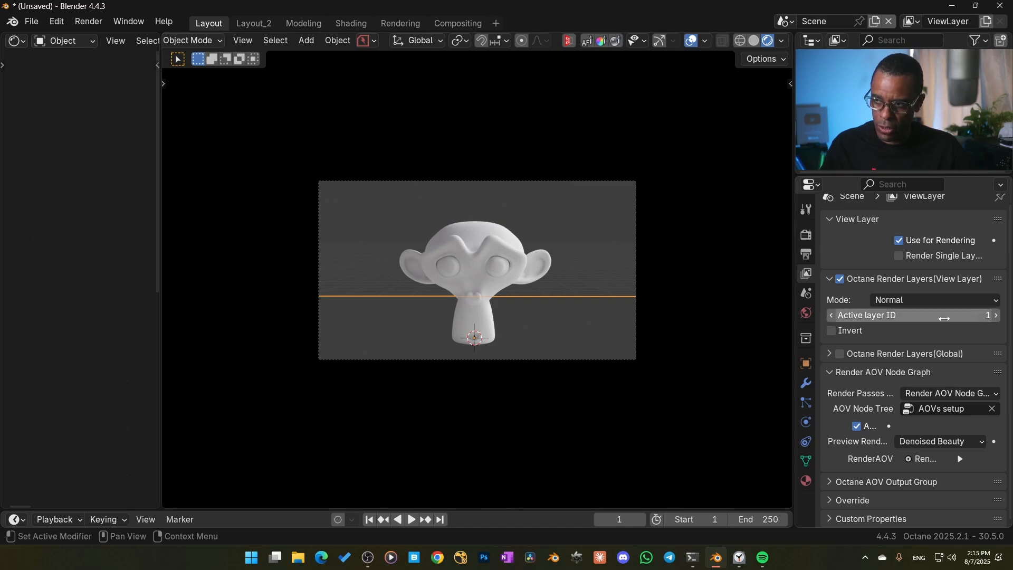
click(997, 316)
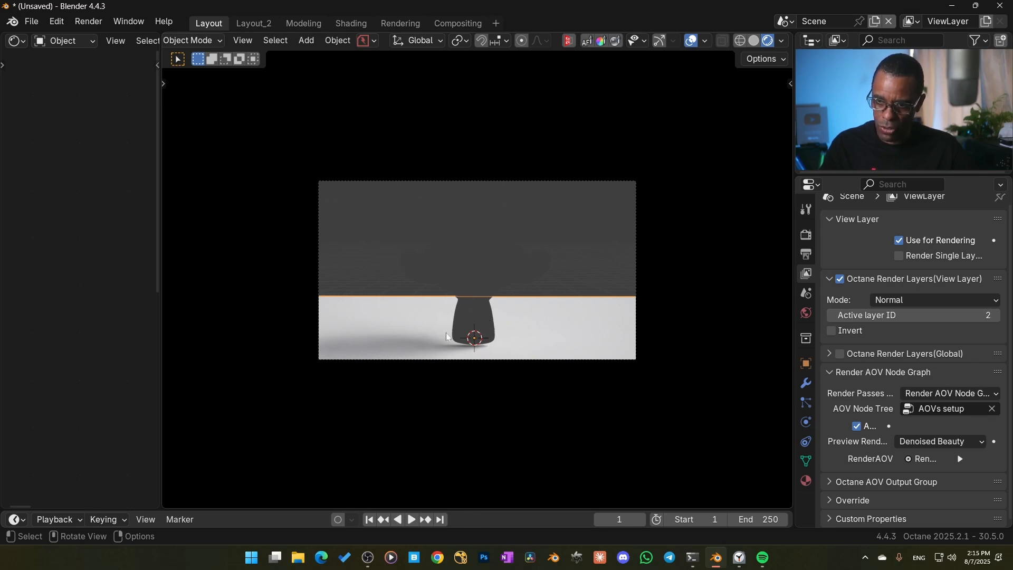
Try the Hide from camera, Only side effects and Hide inactive layers modes, restoring Normal mode and active layer ID 1
click(882, 300)
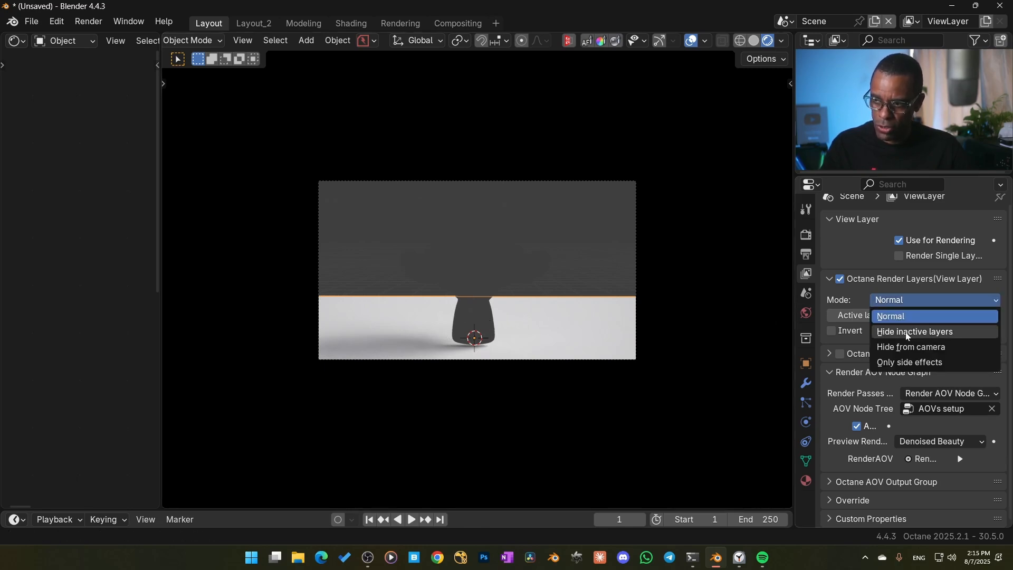
click(919, 349)
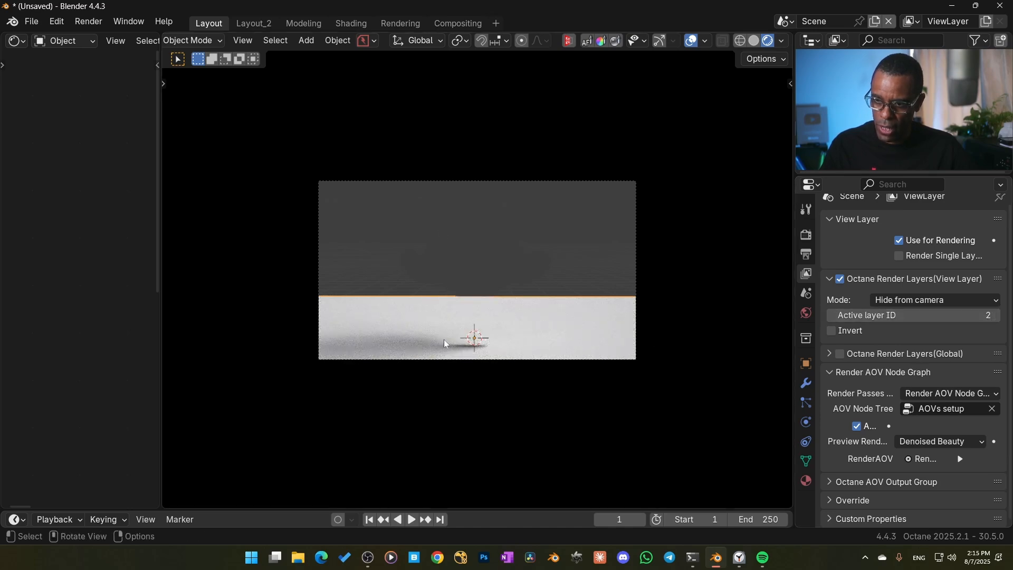
click(914, 302)
click(911, 362)
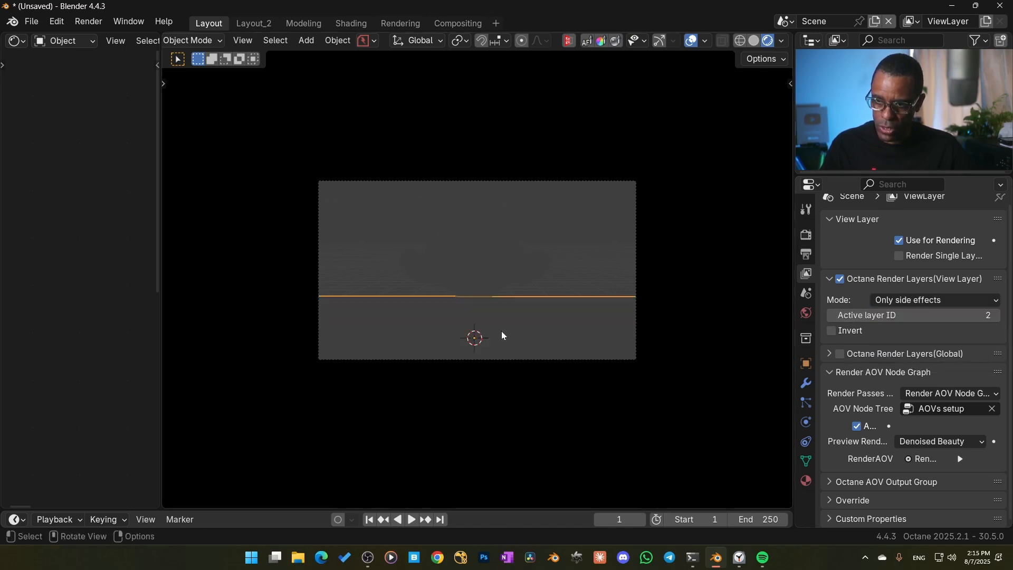
click(890, 299)
click(897, 331)
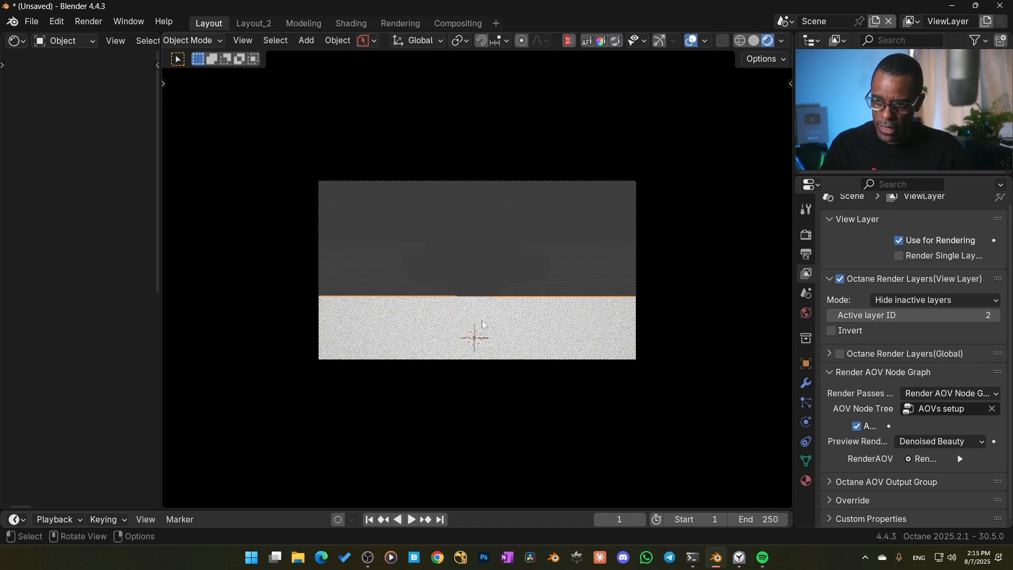
click(914, 301)
click(897, 316)
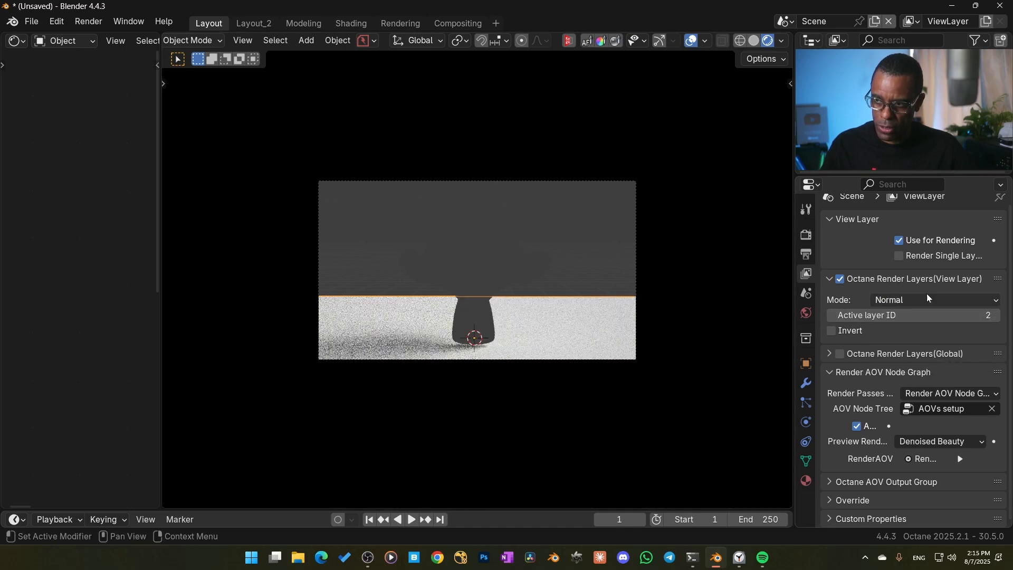
click(832, 316)
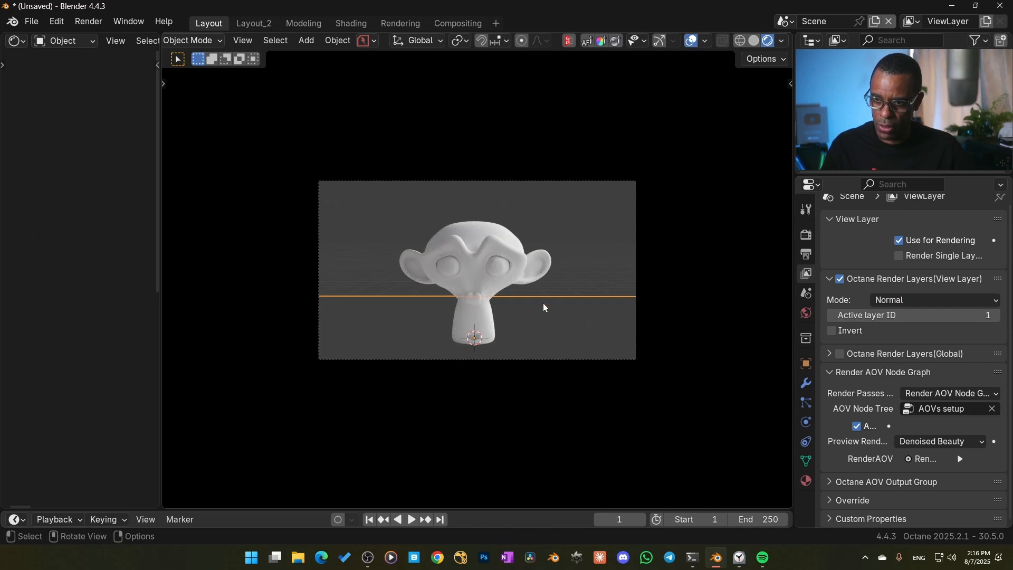
Switch the viewport to solid shading and render the current frame as a still image
click(754, 40)
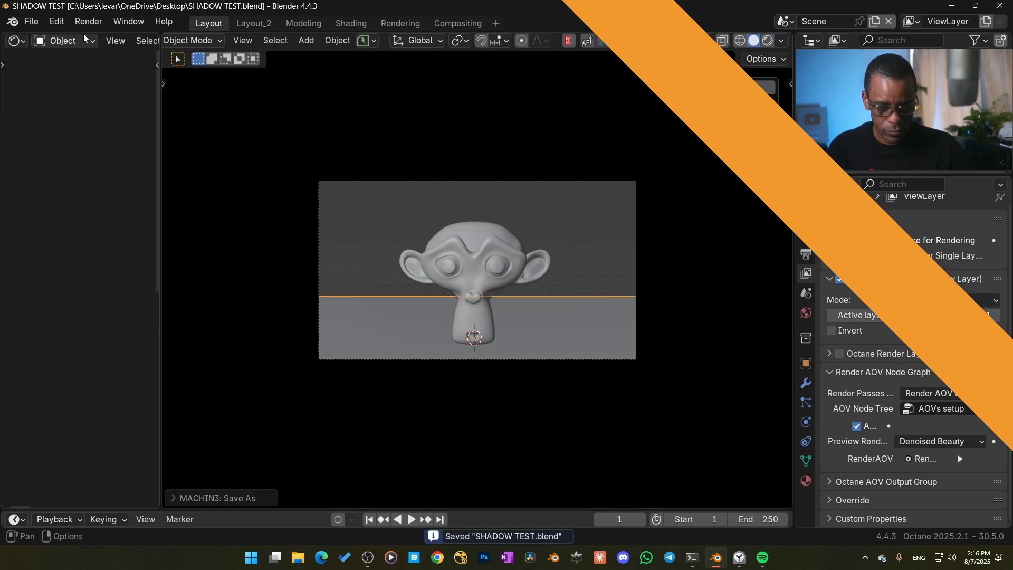
click(88, 21)
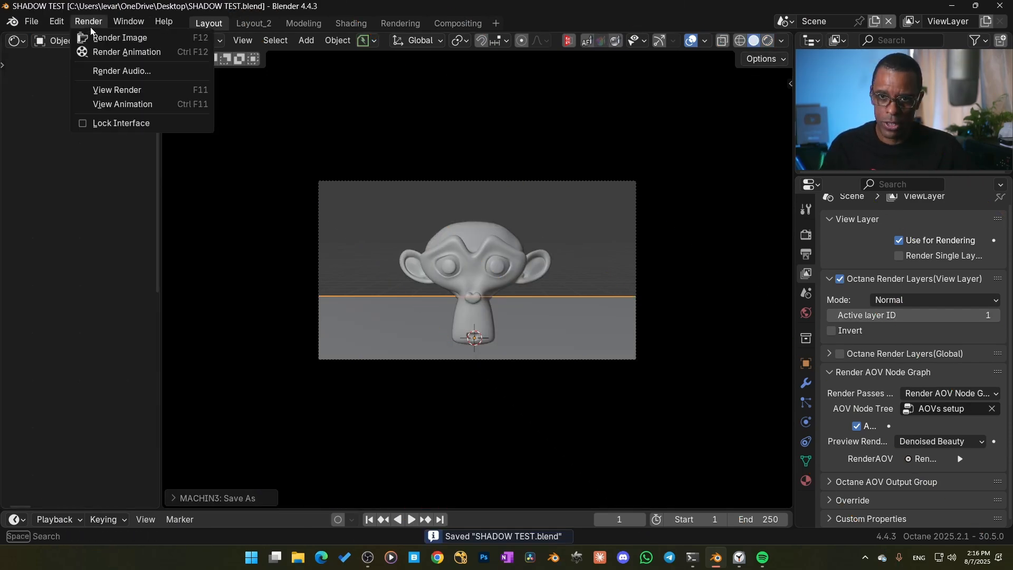
click(84, 38)
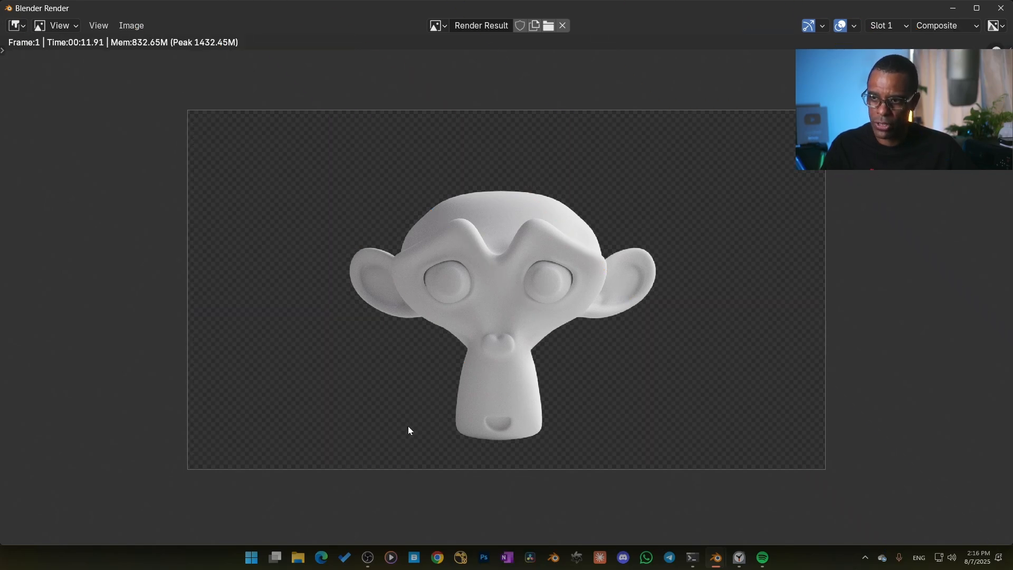
Inspect the LayerShadows and BlackLayerShadows passes of ViewLayer in the render result
click(950, 26)
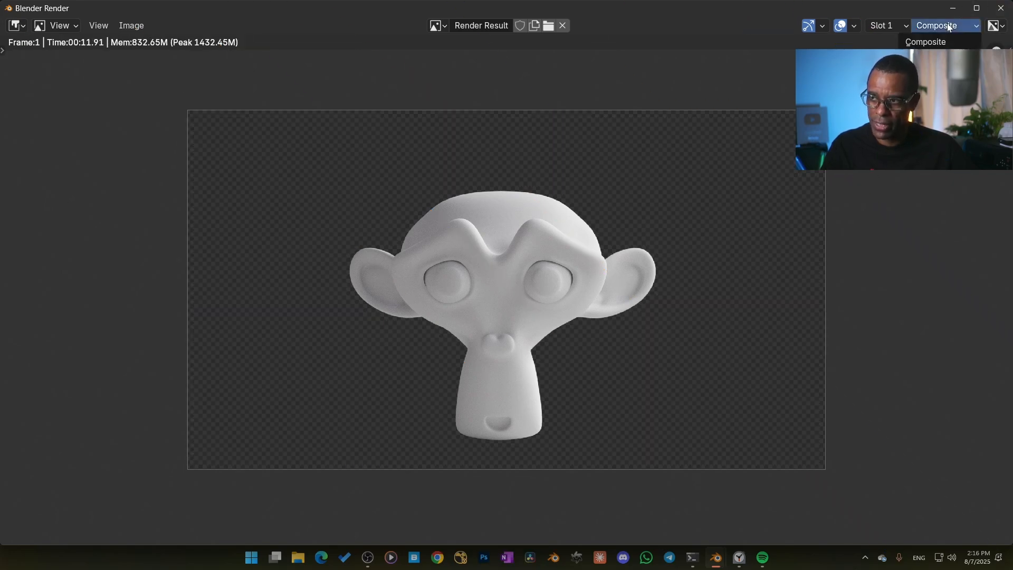
click(933, 55)
click(948, 26)
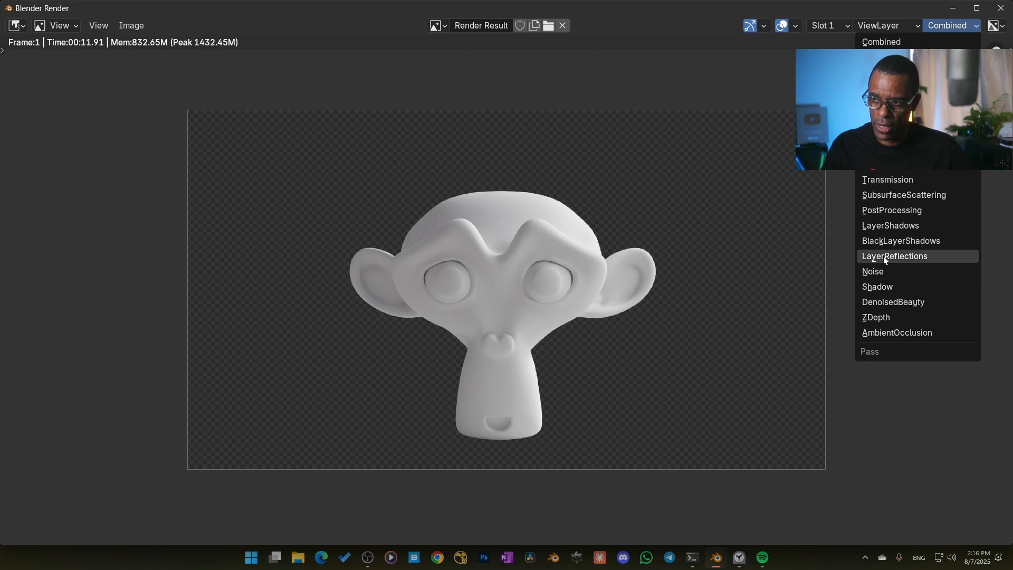
click(896, 227)
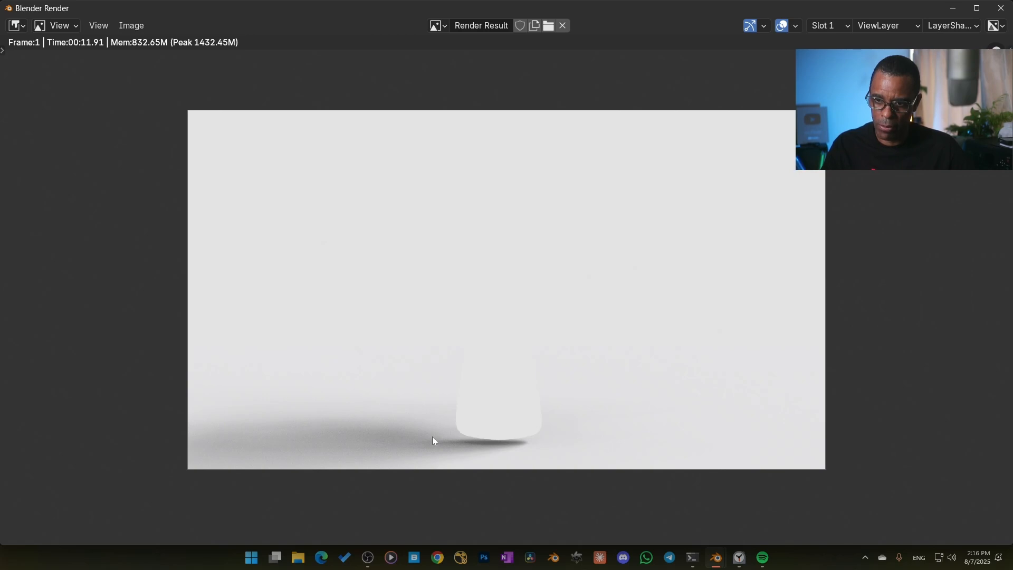
click(947, 25)
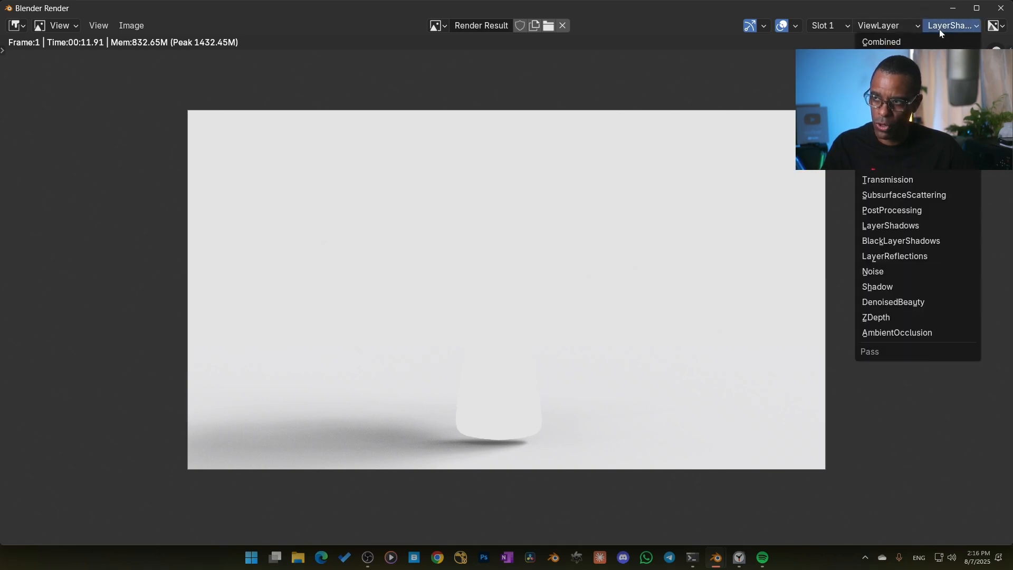
click(896, 241)
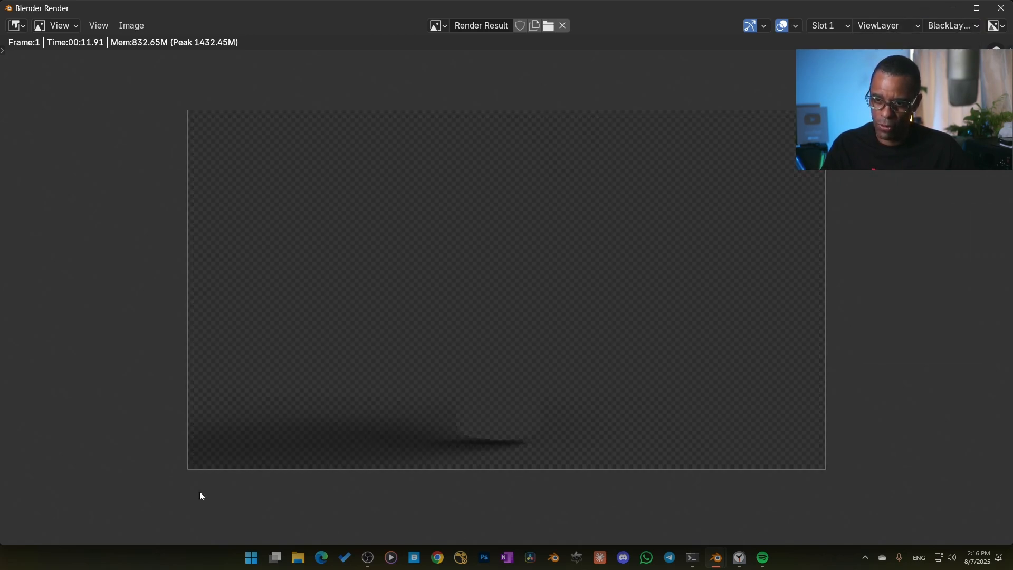
Inspect the LayerReflections pass in the render result and return to the Combined pass
click(953, 26)
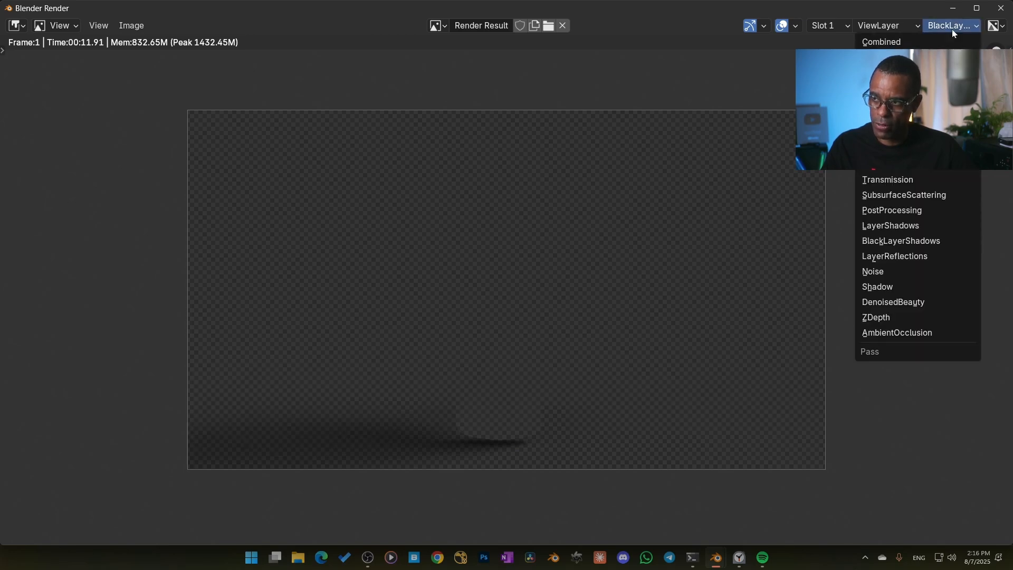
click(907, 259)
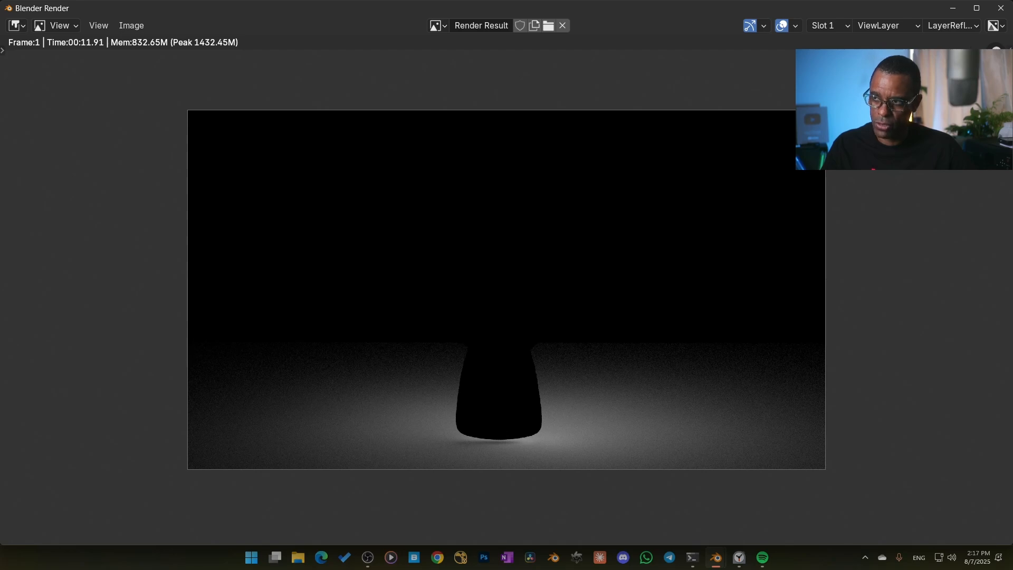
click(955, 24)
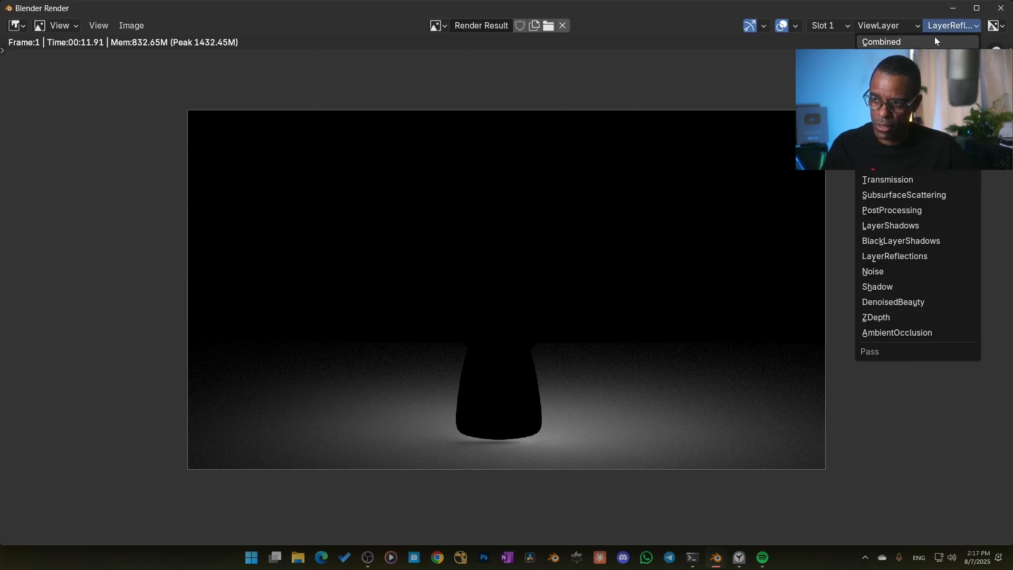
click(935, 40)
Close the render result and bring the Render Layers, PNG and EXR output nodes into view in the Compositing workspace
click(1001, 8)
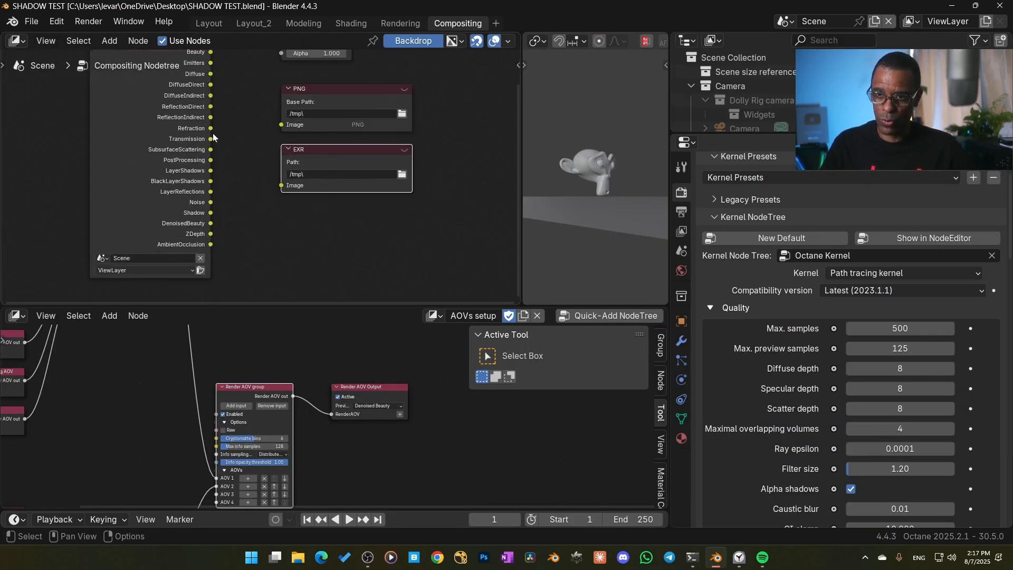
scroll(382, 202, down, 2)
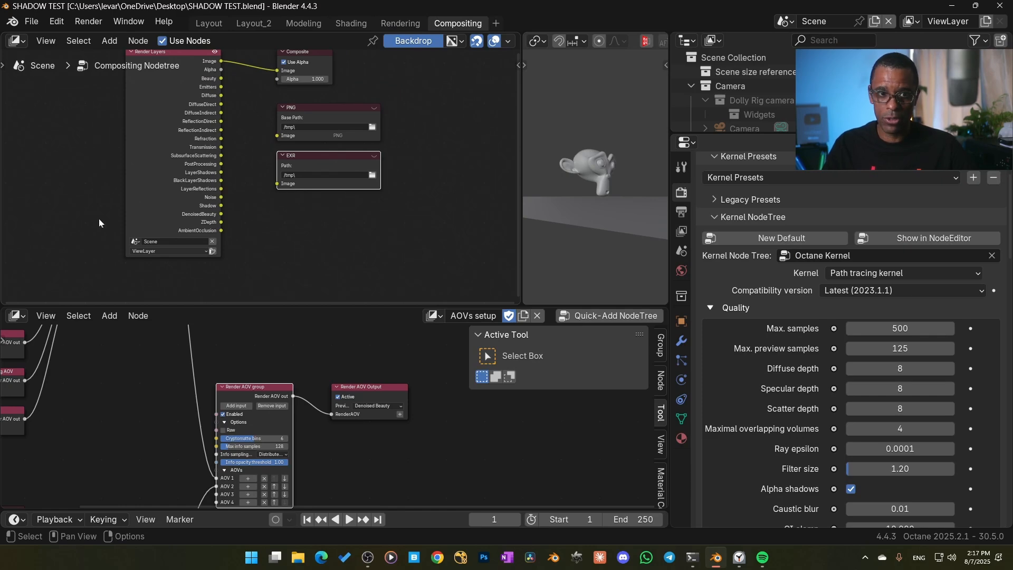